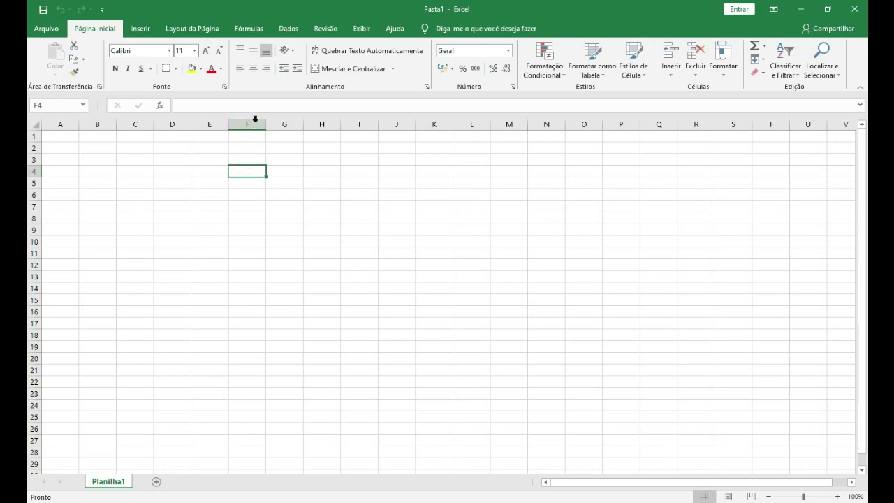
Select cells L6, A1 and I8 in turn to check how each one is referenced.
left_click(472, 194)
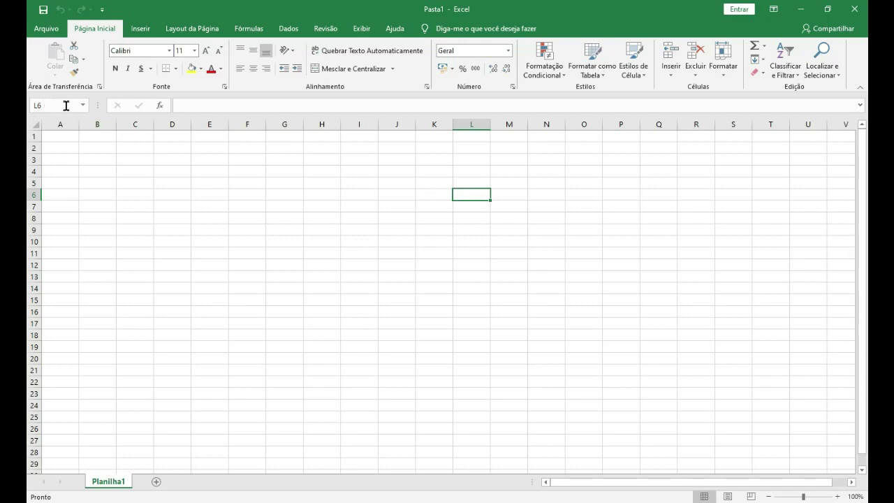
left_click(67, 135)
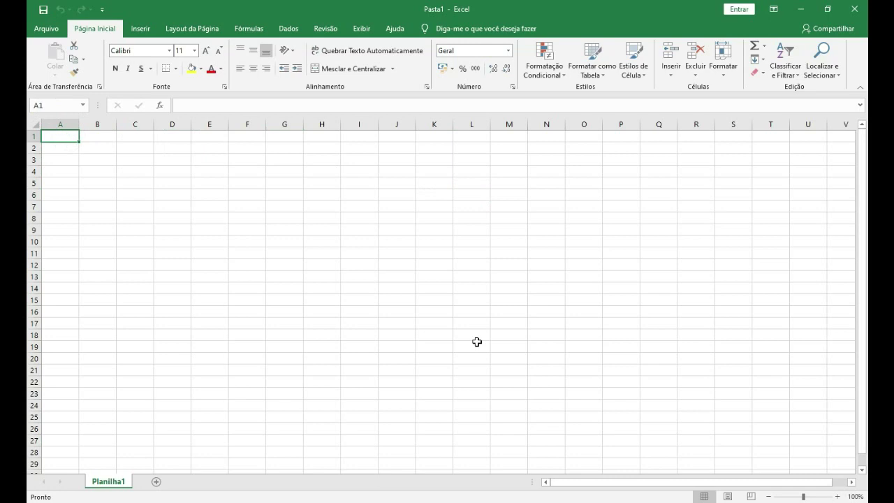
left_click(361, 219)
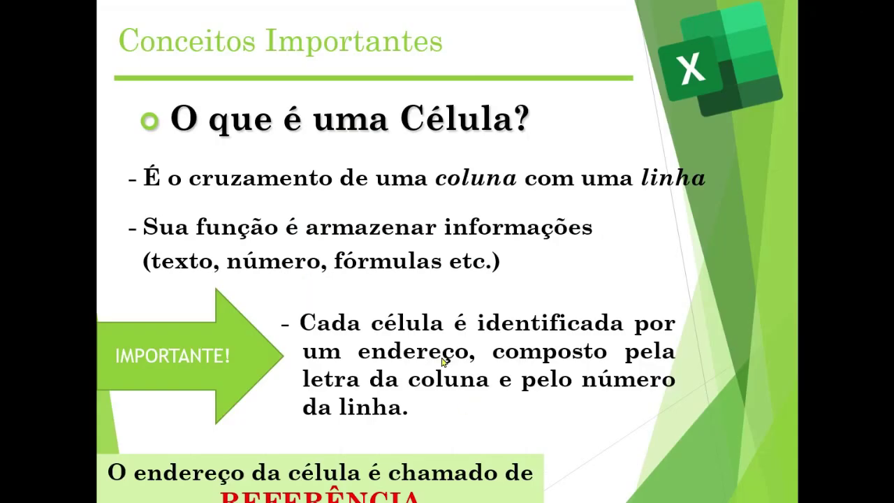
left_click(504, 357)
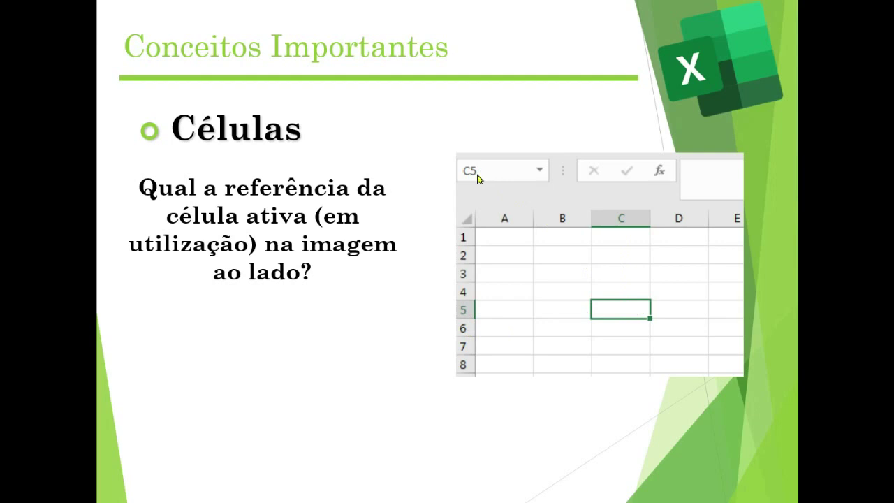
left_click(408, 301)
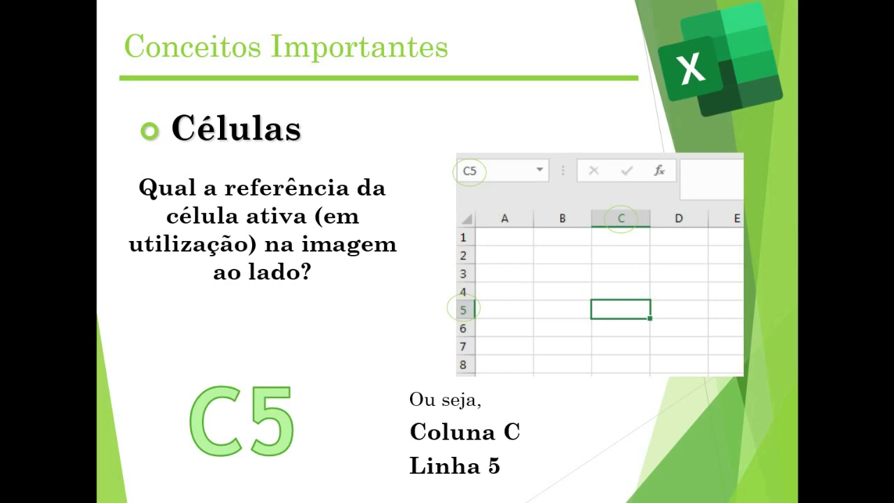
left_click(358, 295)
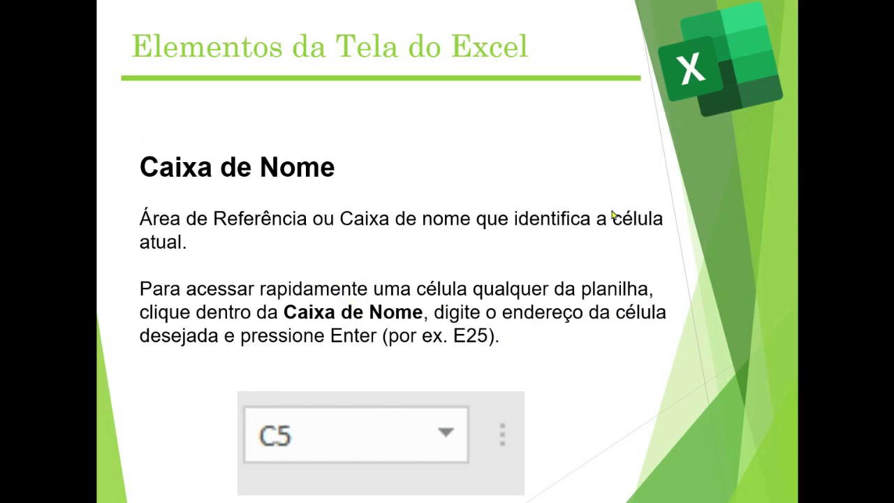
Switch to the Excel workbook and jump directly to cell A1000 by its reference.
key("alt+Tab")
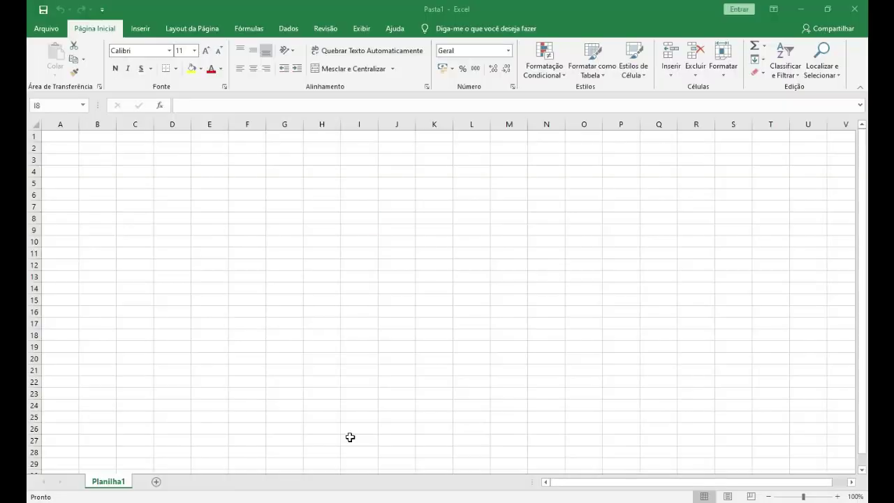
left_click(60, 107)
left_click(73, 106)
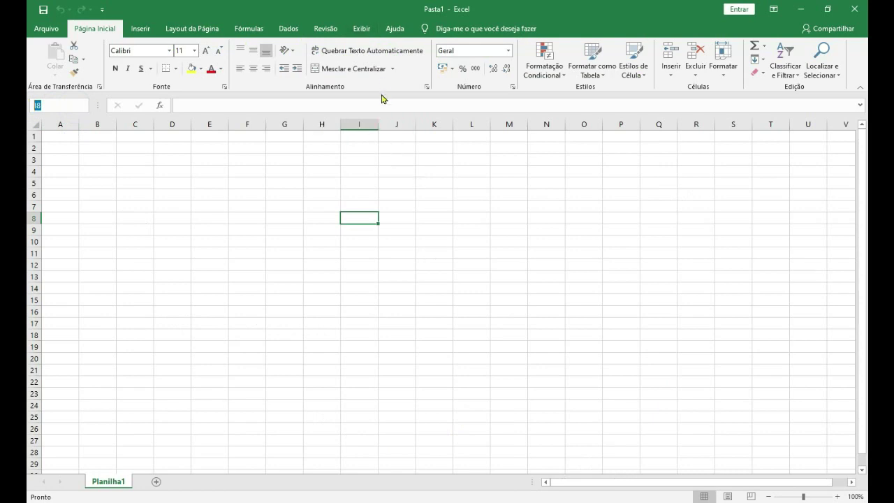
type("A1000")
key("Return")
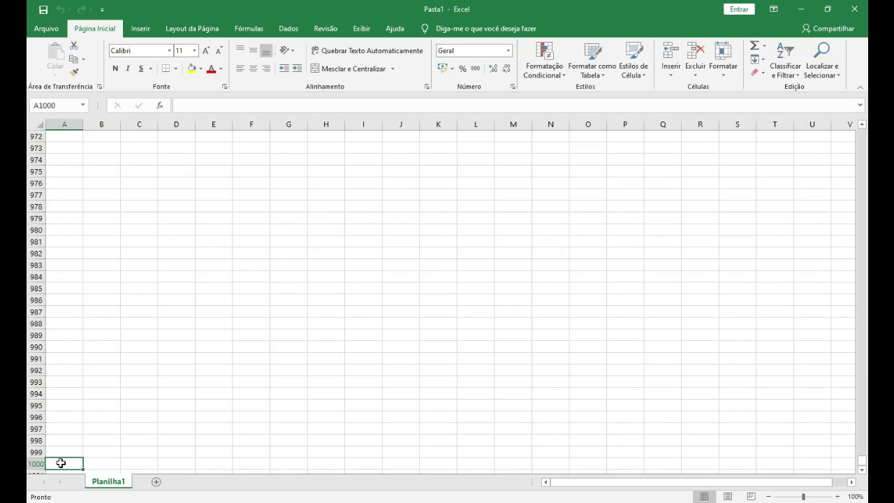
Jump back to cell A1 by entering its reference.
left_click(68, 105)
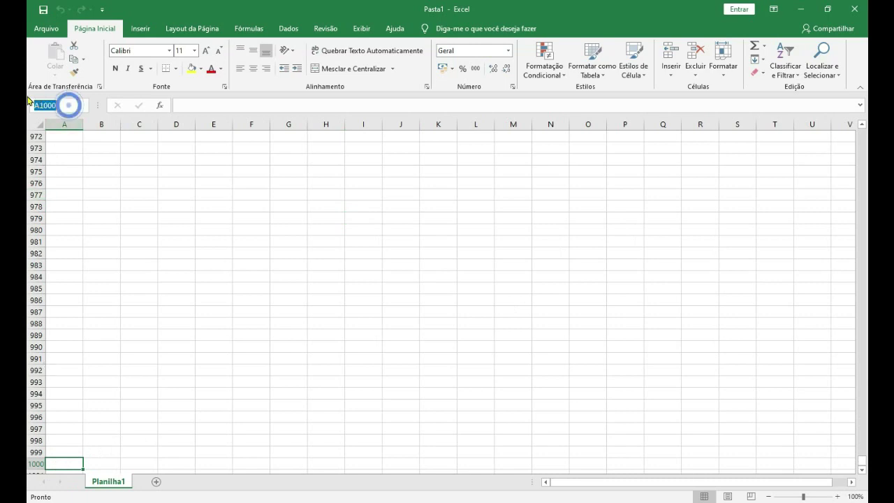
type("A1")
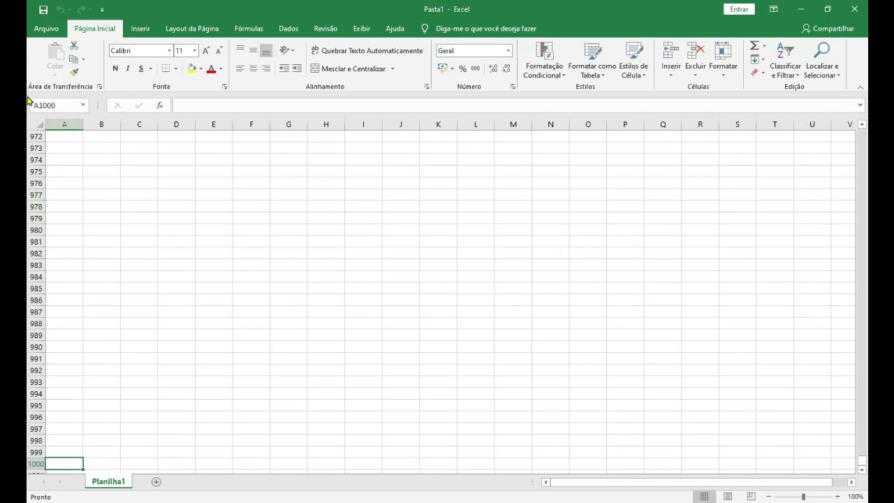
key("Return")
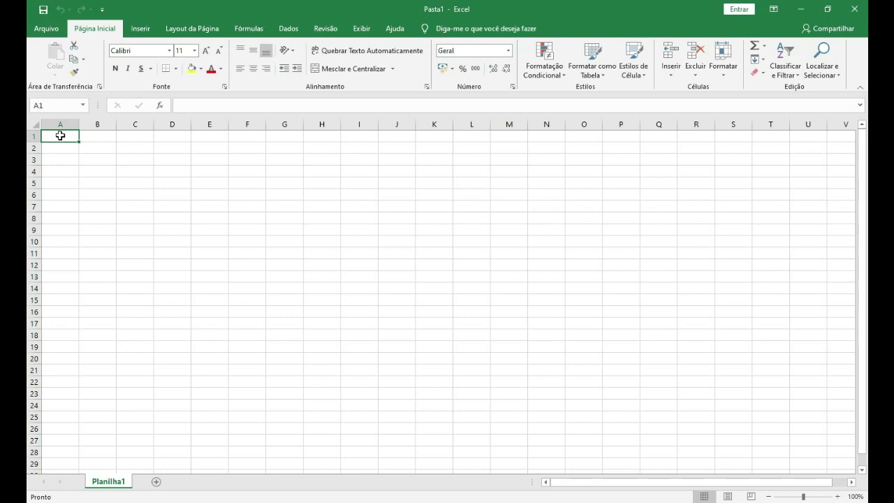
Name cell A1 CUSTO and enter the value 10 in it.
left_click(43, 105)
type("CUSTO")
key("Return")
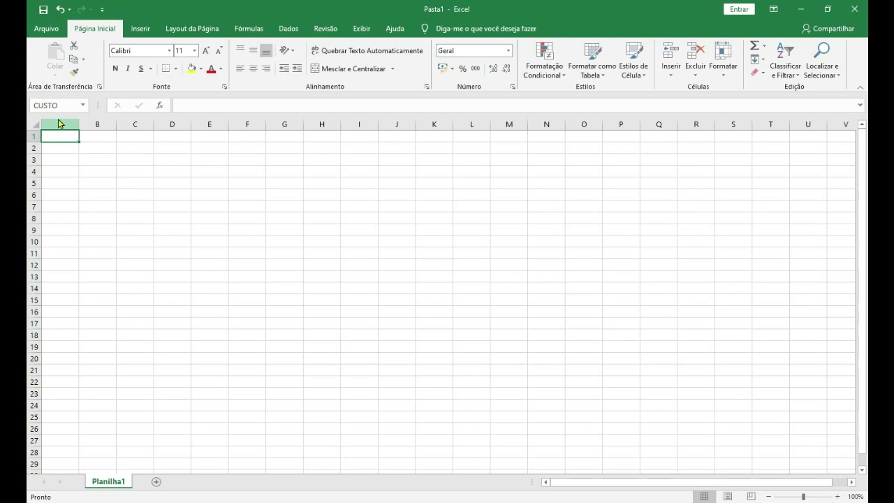
type("10")
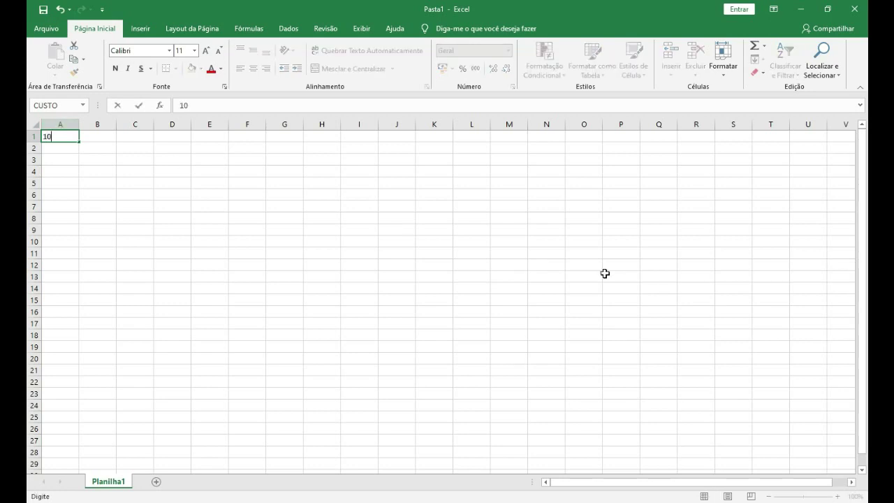
key("Return")
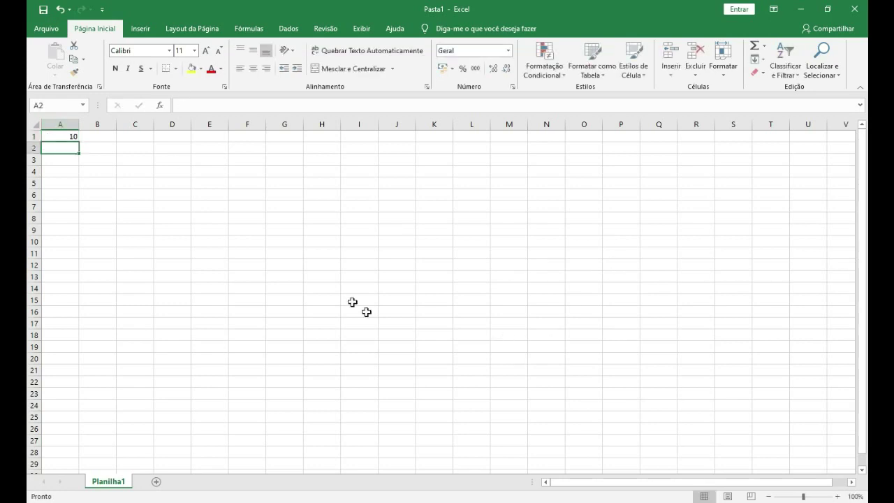
Enter the formula =A1*50 in cell G6.
left_click(284, 199)
type("=")
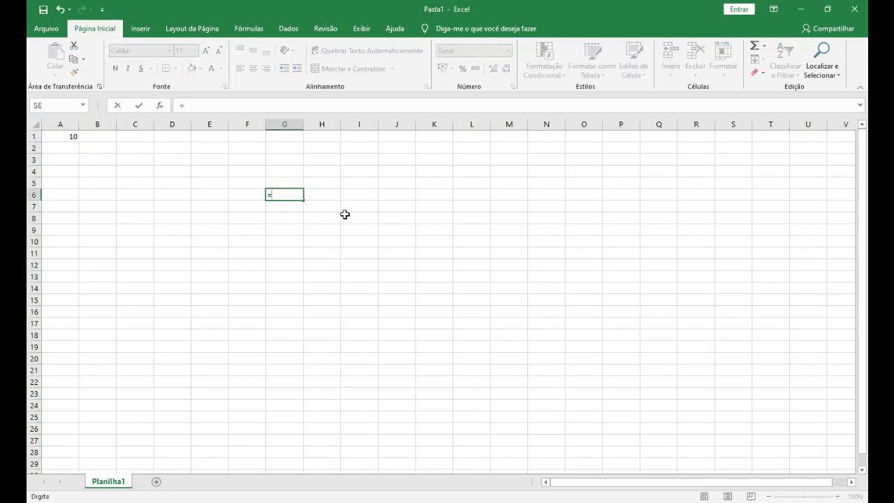
type("A1")
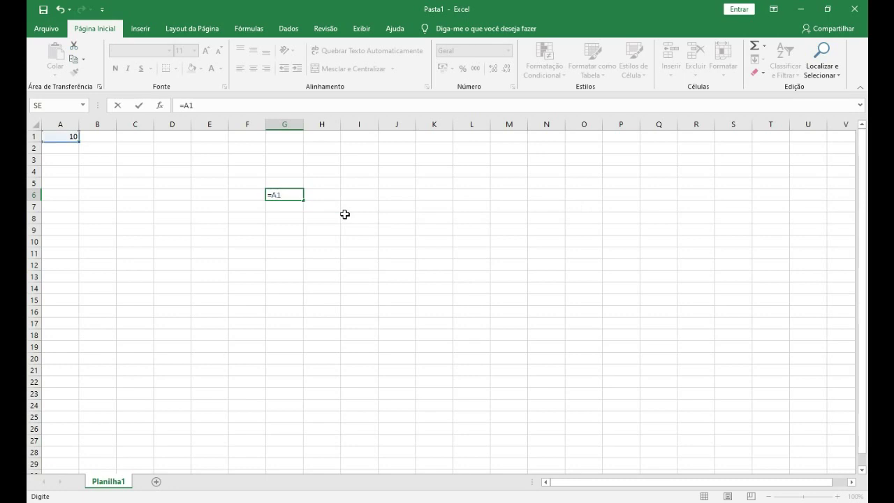
type("*50")
key("Return")
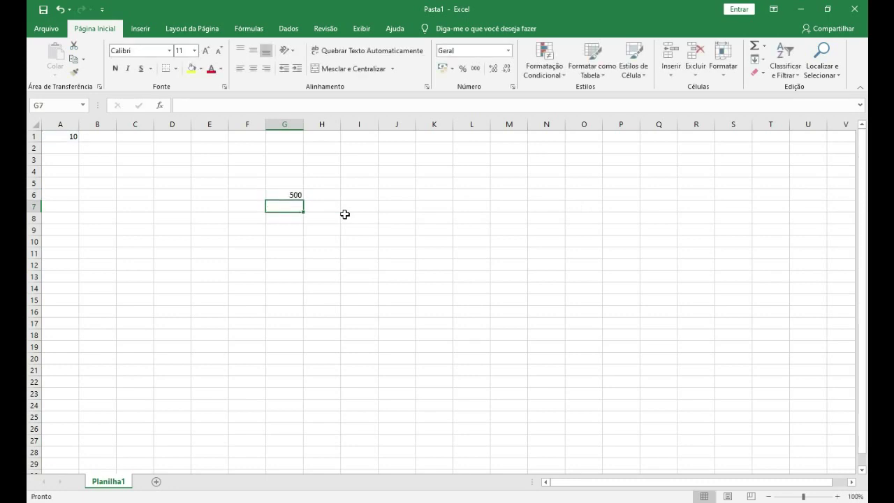
Replace the A1 reference in the G6 formula with the name CUSTO, making it =CUSTO*50, and check both cells.
left_click(293, 195)
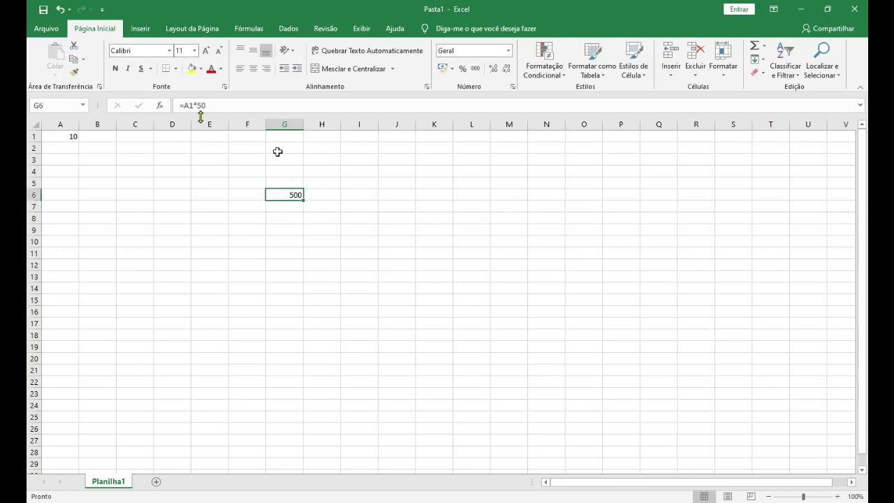
key("F2")
key("Delete")
key("Delete")
type("CUSTO")
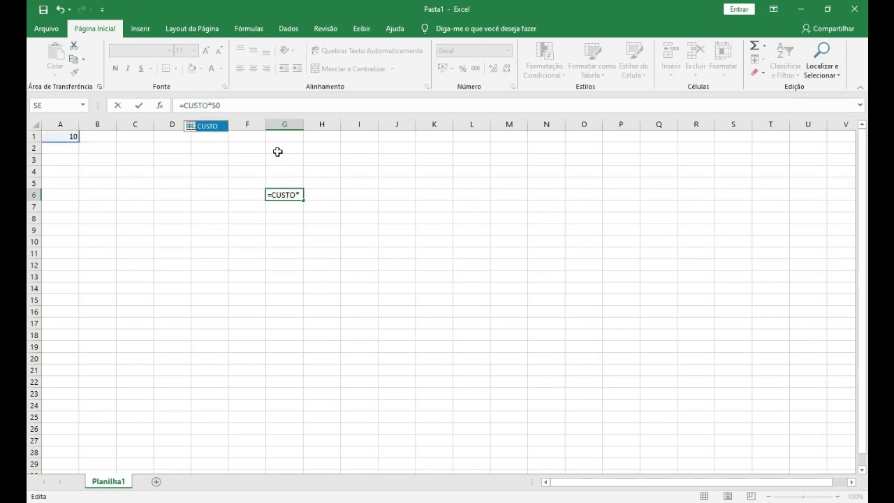
key("Return")
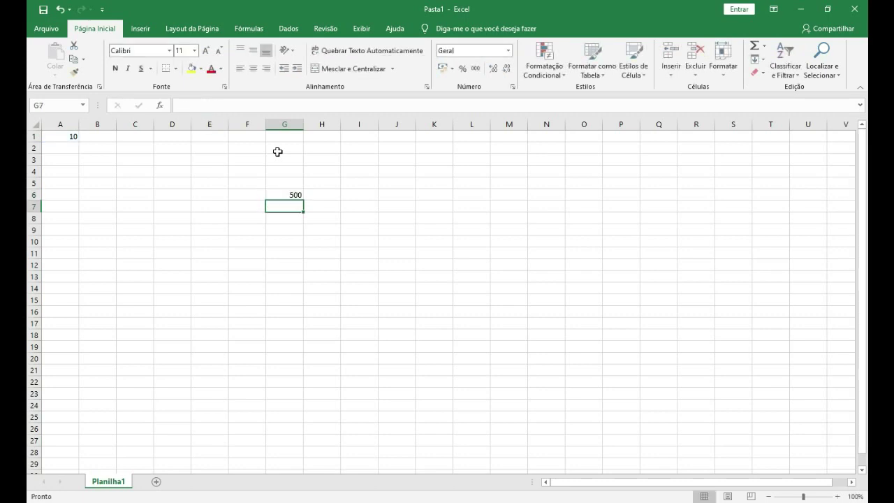
left_click(290, 194)
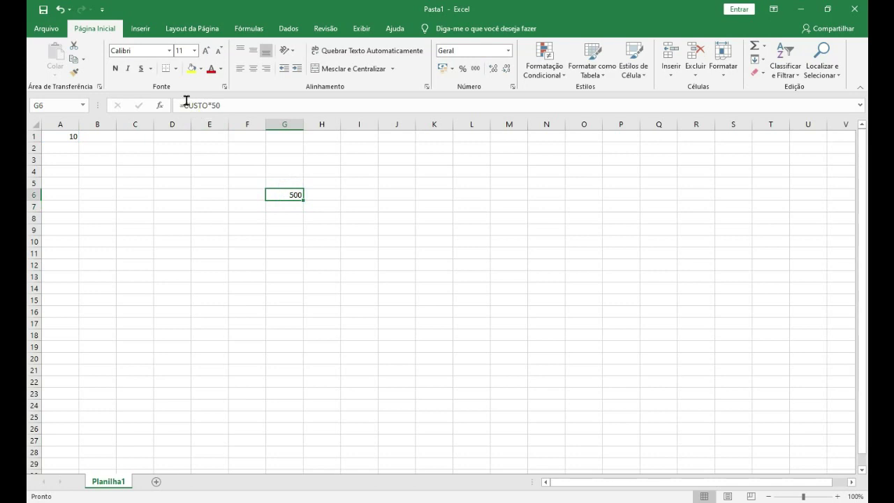
left_click(60, 137)
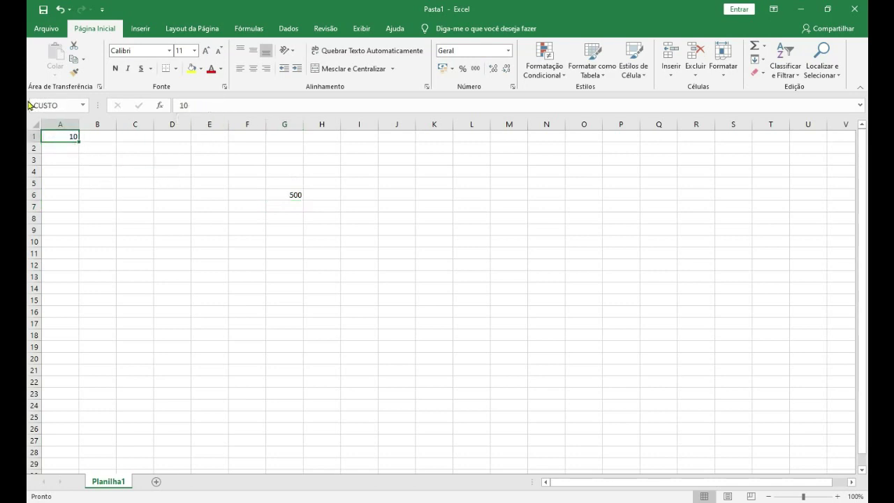
Clear the contents of the range A1:I9 and deselect it.
left_click(342, 229)
key("ctrl+shift+Home")
key("Delete")
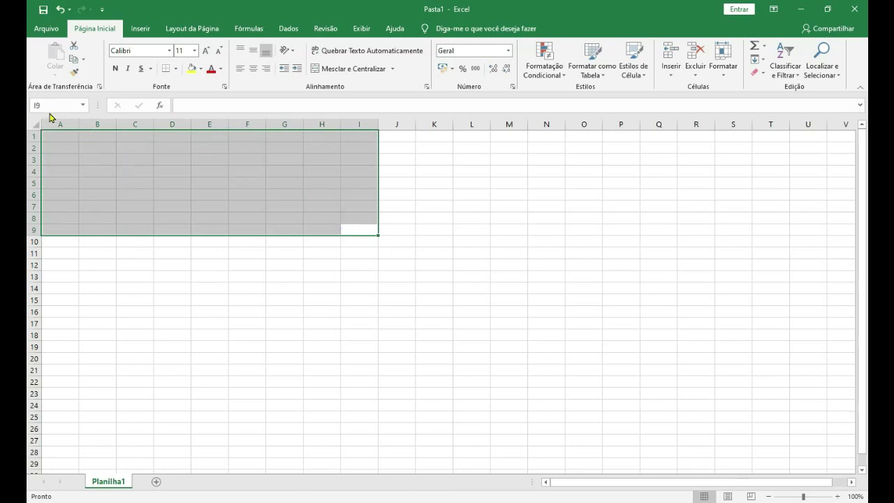
key("Down")
key("Down")
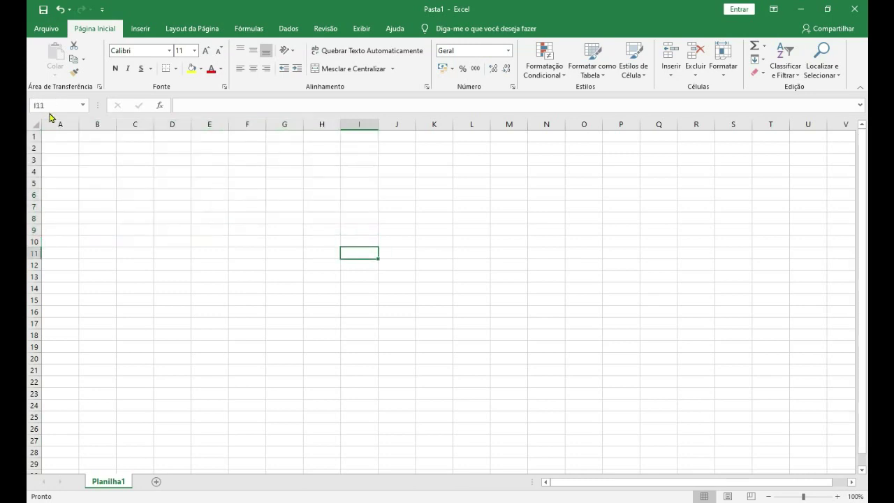